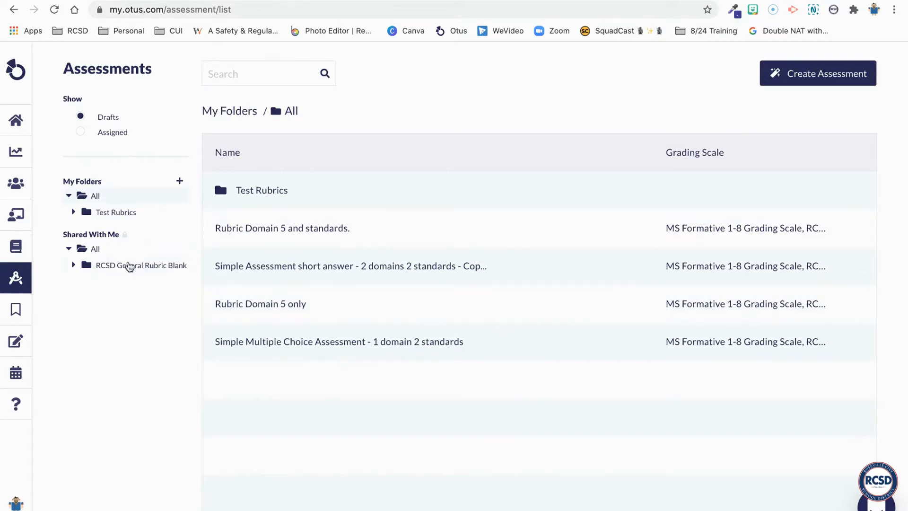
Start a new Simple assessment named "Domain and Standards"
mouse_move(44, 281)
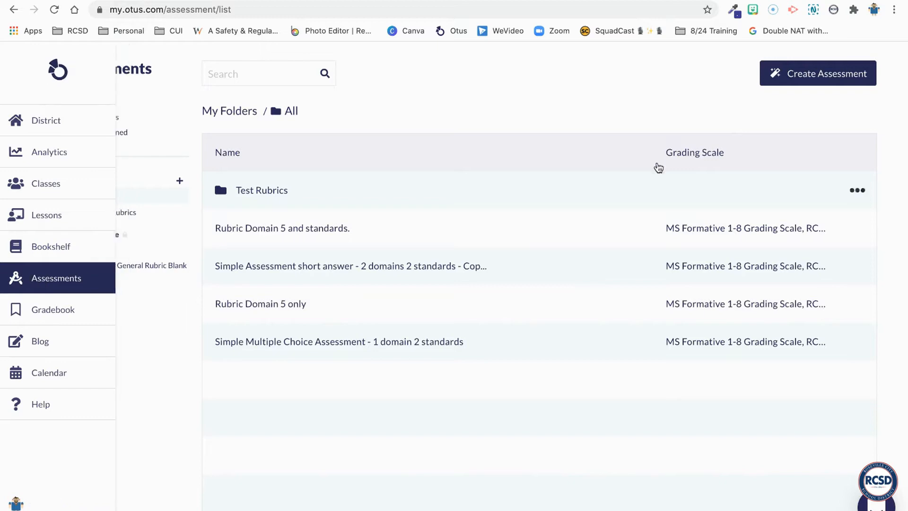
click(801, 83)
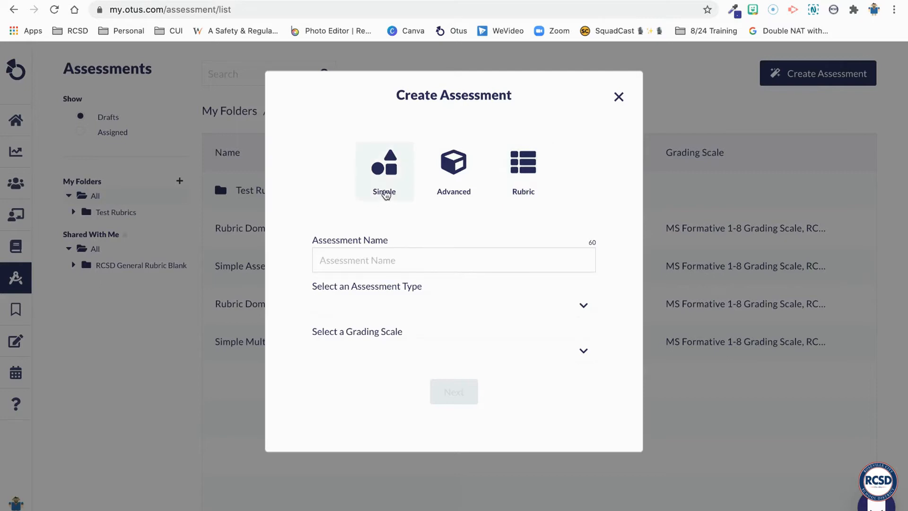
click(381, 188)
click(348, 266)
text(Domain and Standards)
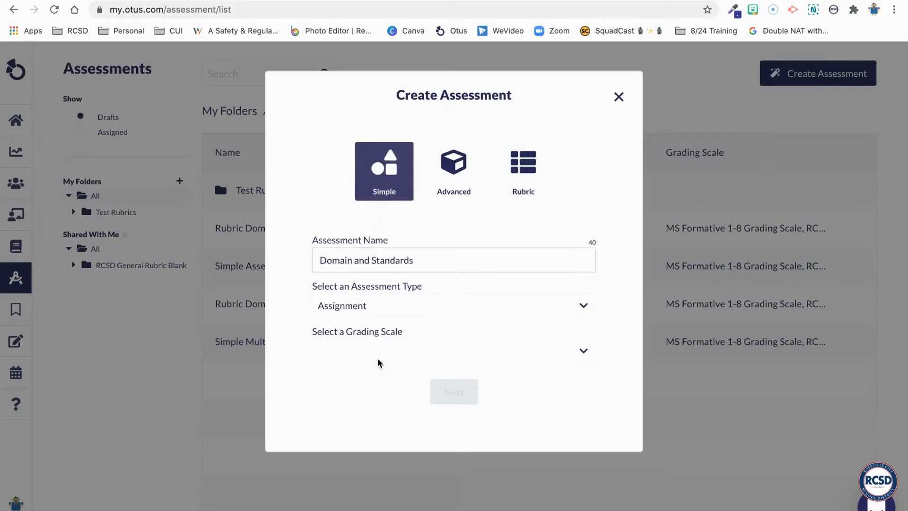
Set the assessment type to Assignment and the grading scale to Elementary Formative Academic Scale, RCSD, and continue to the question editor
click(378, 362)
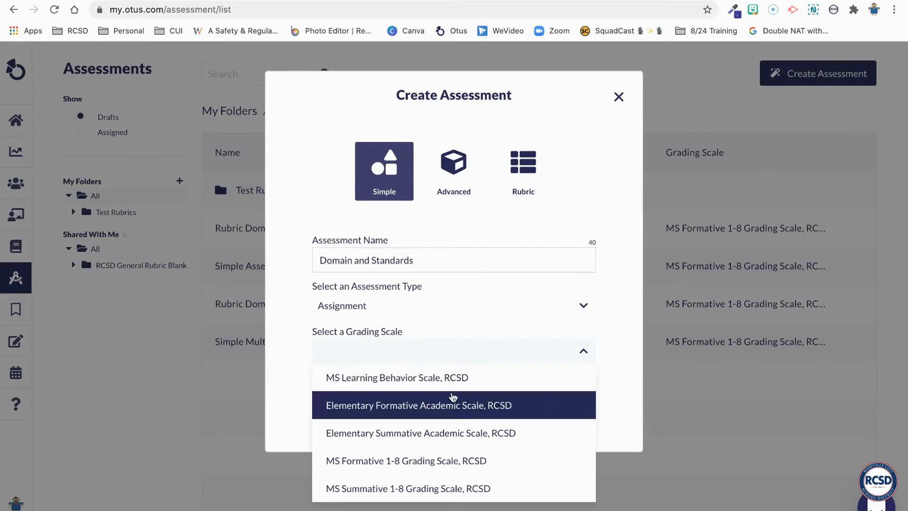
scroll(435, 466, down, 3)
scroll(424, 477, up, 3)
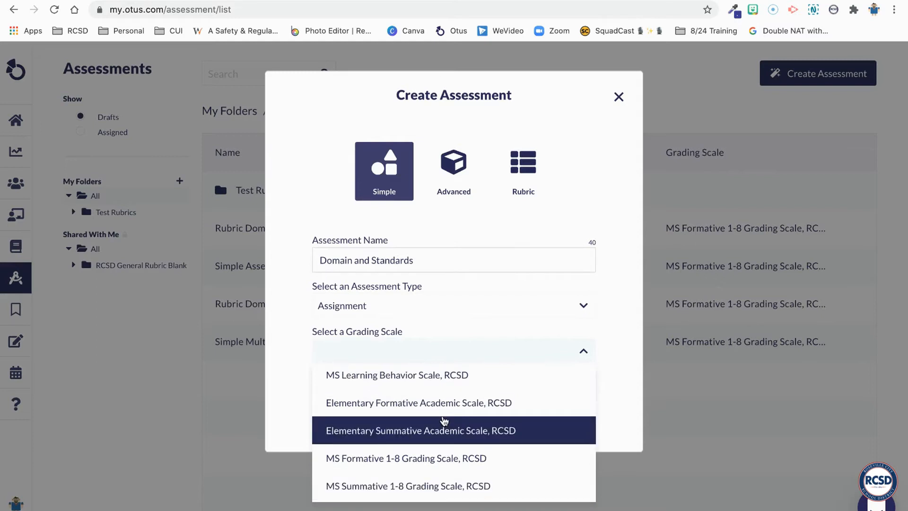
scroll(447, 403, up, 1)
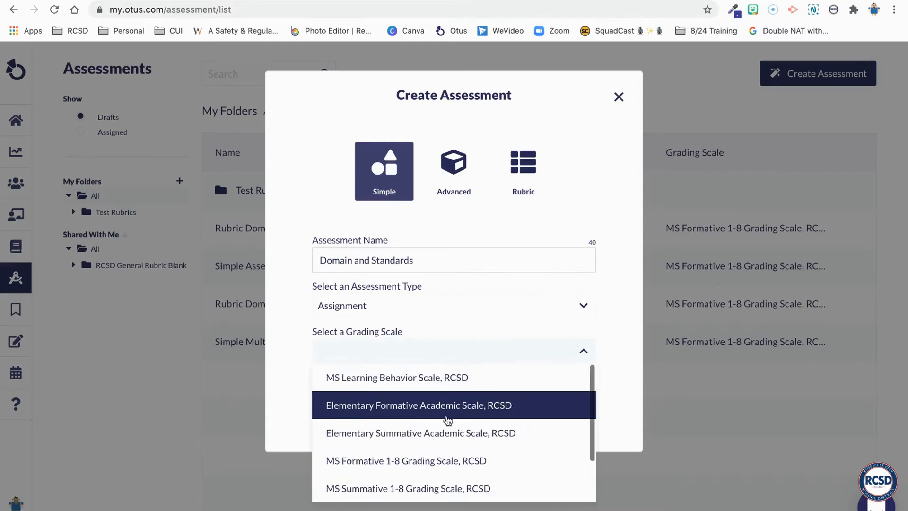
click(436, 412)
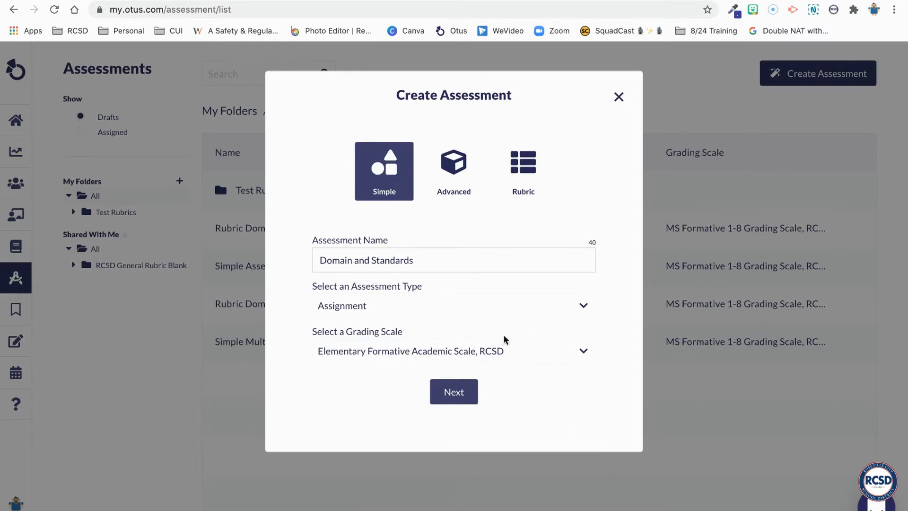
click(465, 392)
Add a Multiple Choice question to the assessment with the question text "Question 1"
click(280, 132)
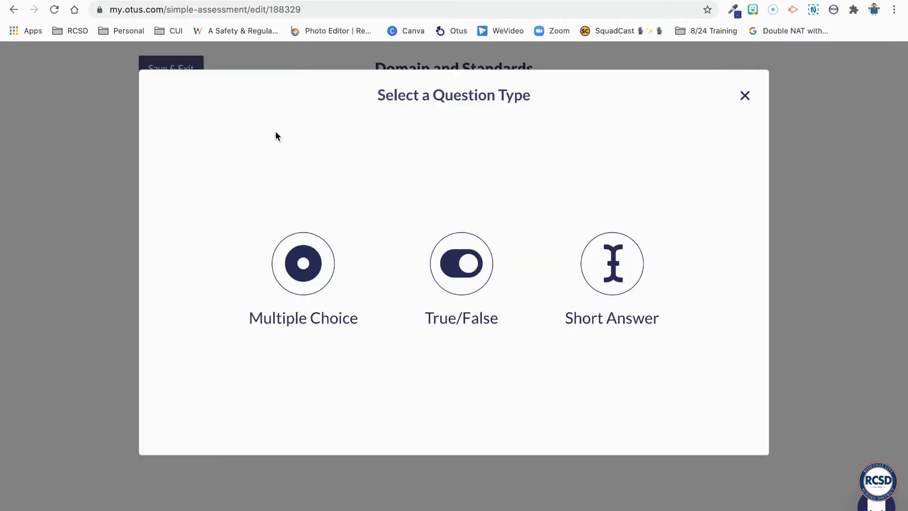
click(304, 260)
click(238, 203)
text(Question 1)
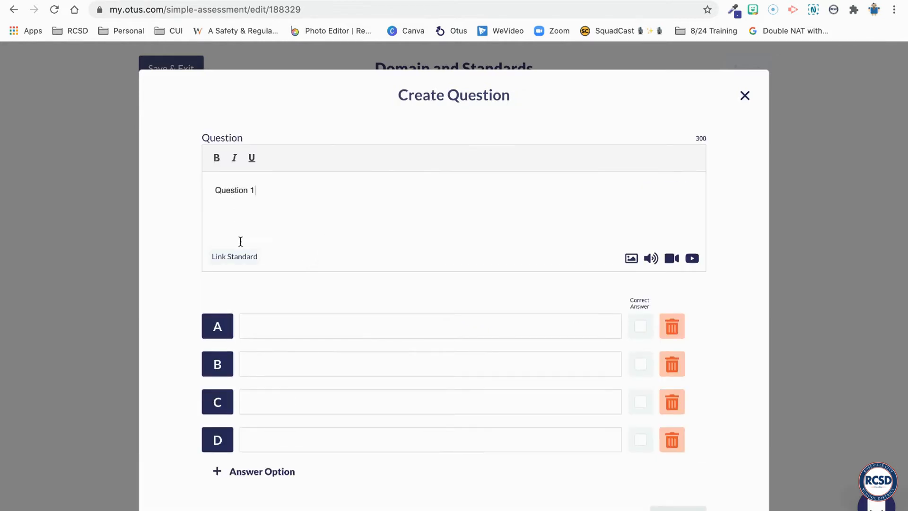
Fill in answer options A to D as a, b, c and d, and mark option A as the correct answer
click(257, 328)
text(a)
click(248, 364)
text(b)
click(248, 402)
text(c)
click(262, 439)
text(d)
click(640, 326)
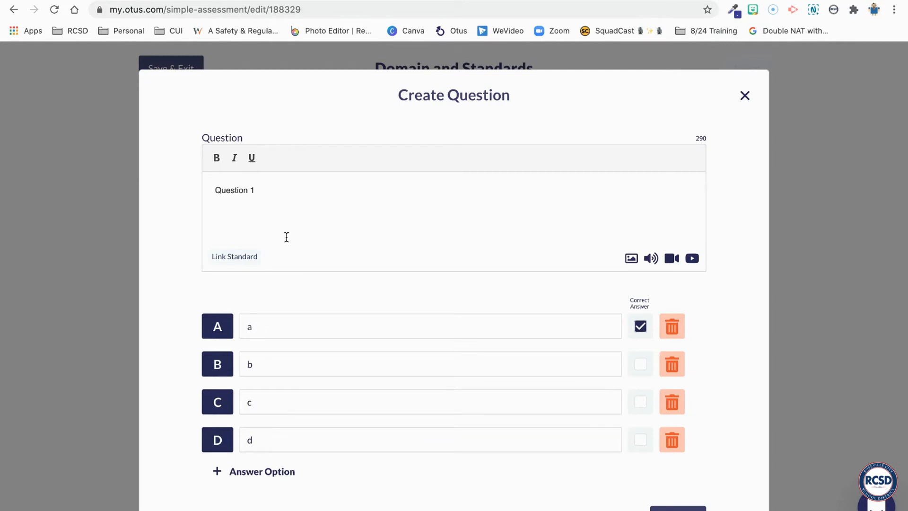
Open standard linking for Question 1 and examine the custom standards for English grade 6, returning to the subject list
click(247, 260)
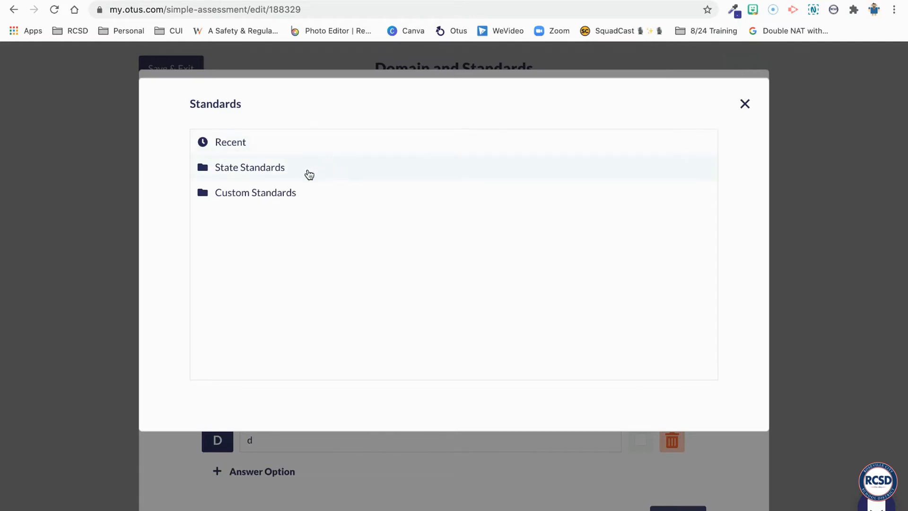
click(254, 193)
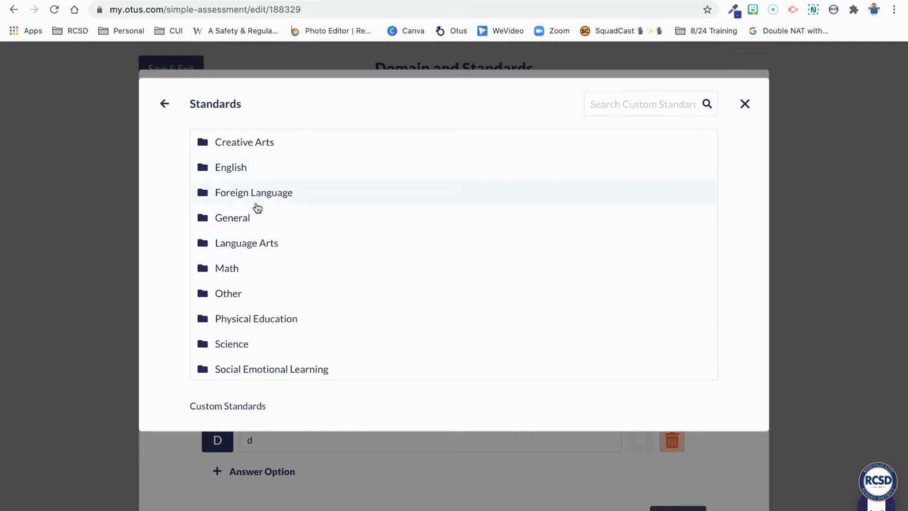
scroll(276, 270, down, 1)
scroll(276, 271, down, 1)
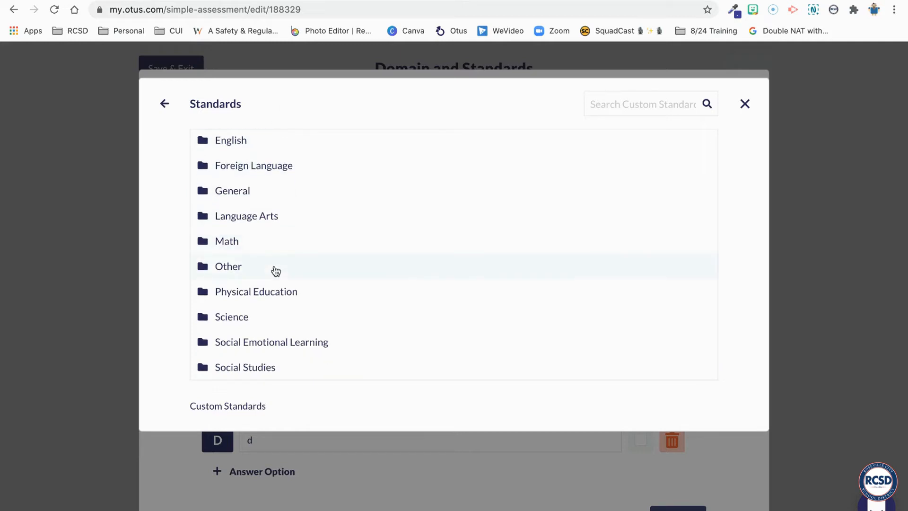
scroll(276, 270, up, 2)
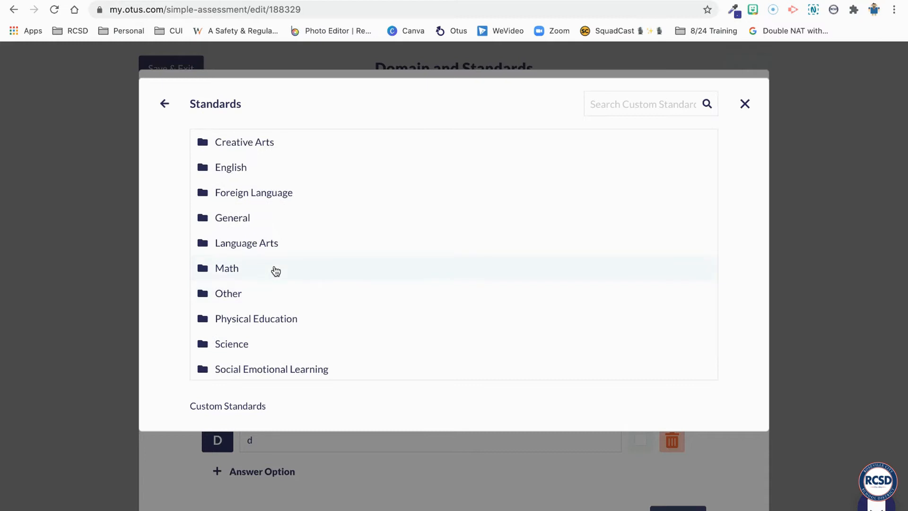
click(255, 177)
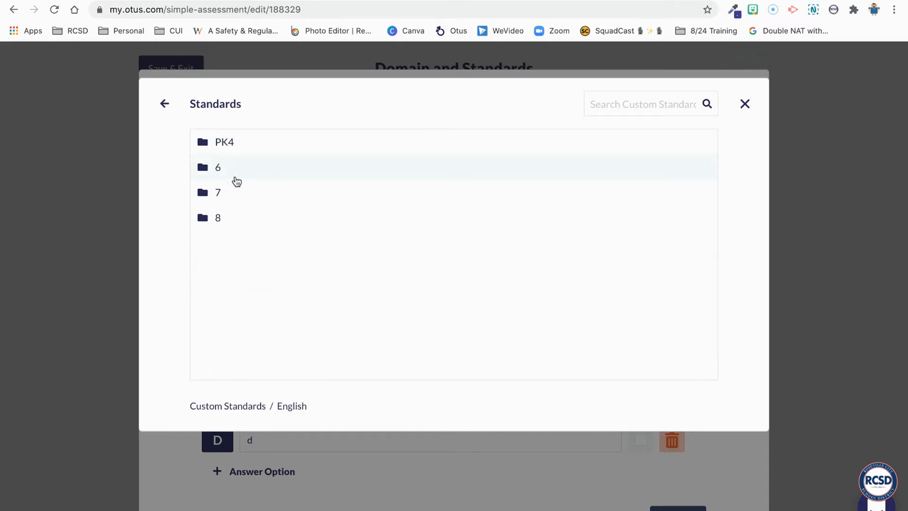
click(240, 172)
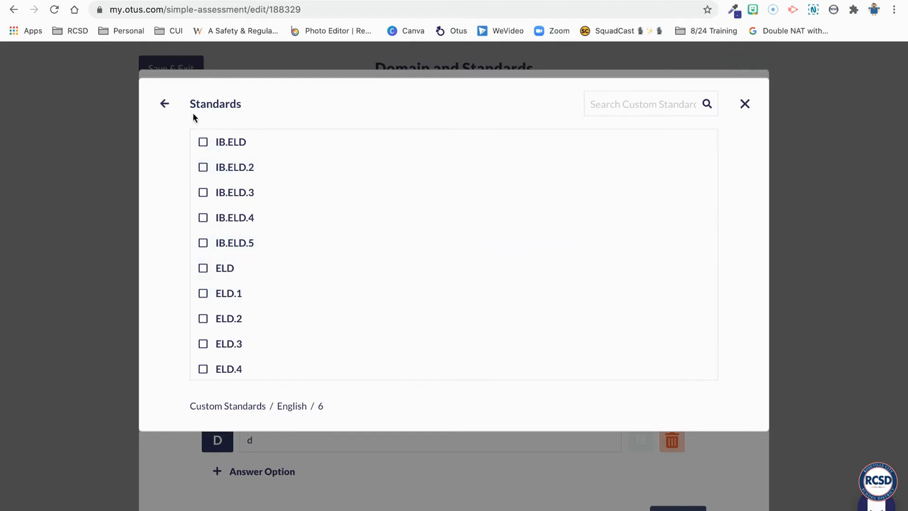
scroll(233, 278, down, 3)
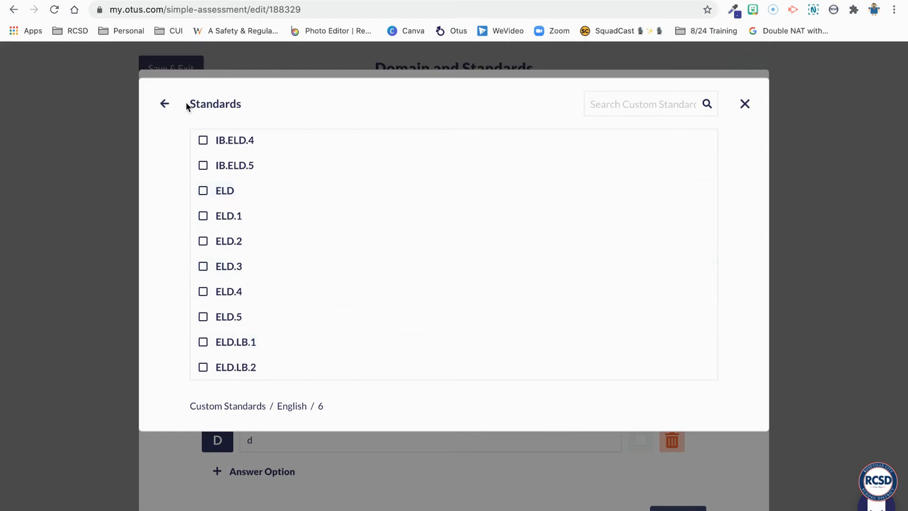
click(165, 104)
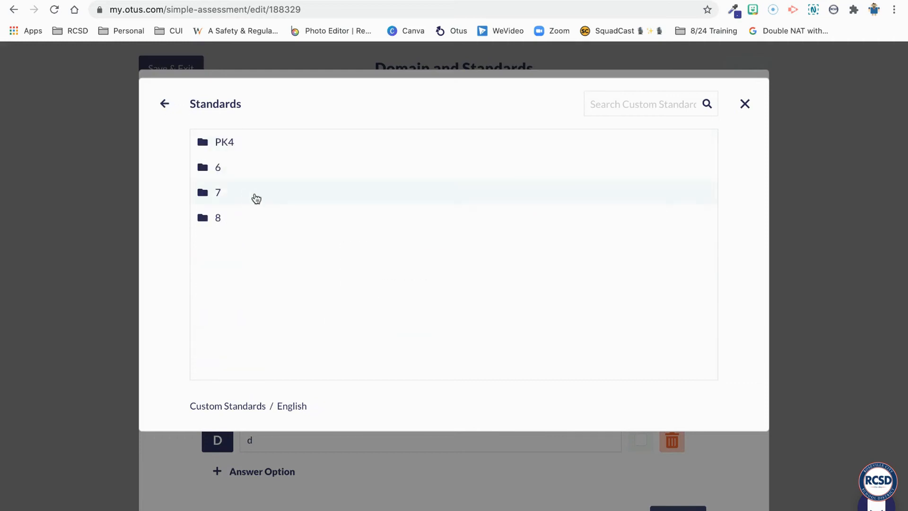
click(165, 103)
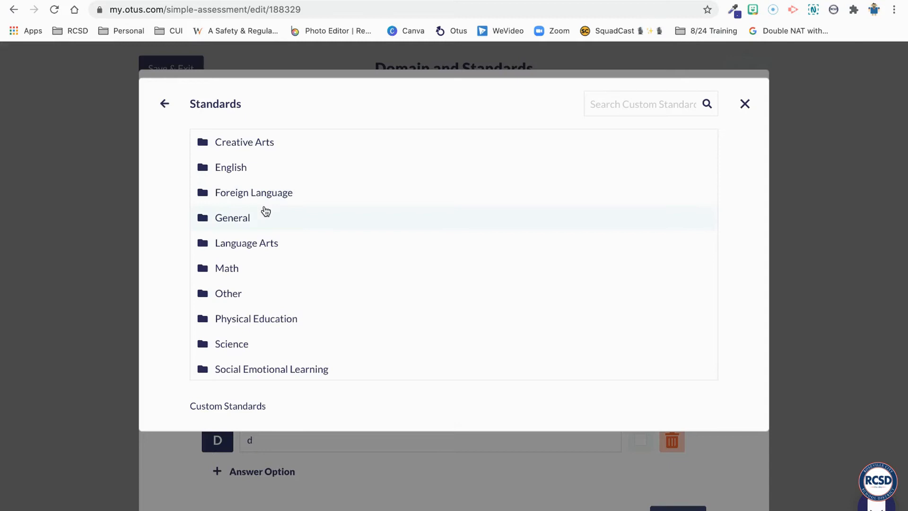
Examine the custom standards for Language Arts grade 4 and return to the subject list
click(249, 254)
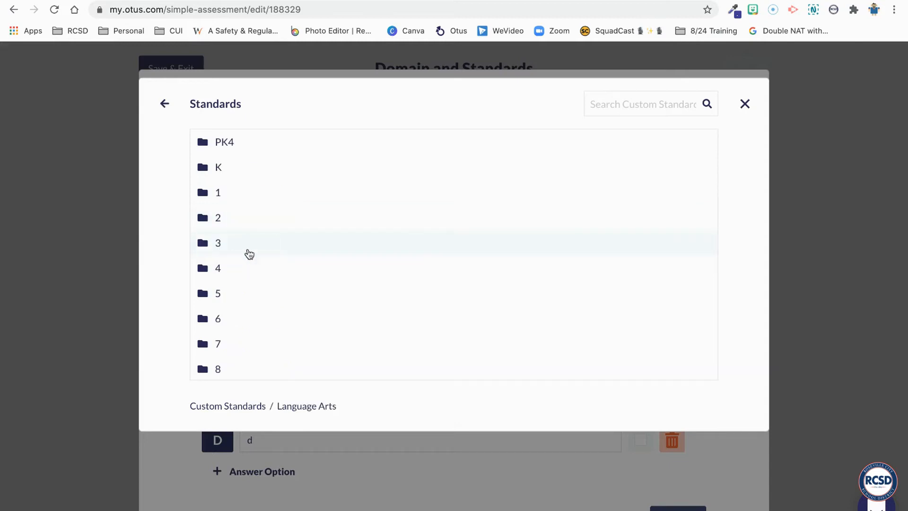
click(232, 270)
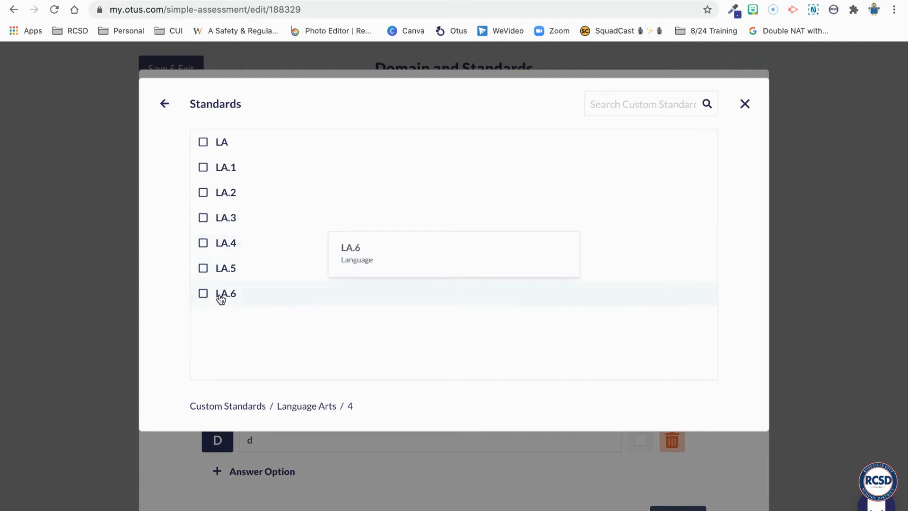
click(162, 105)
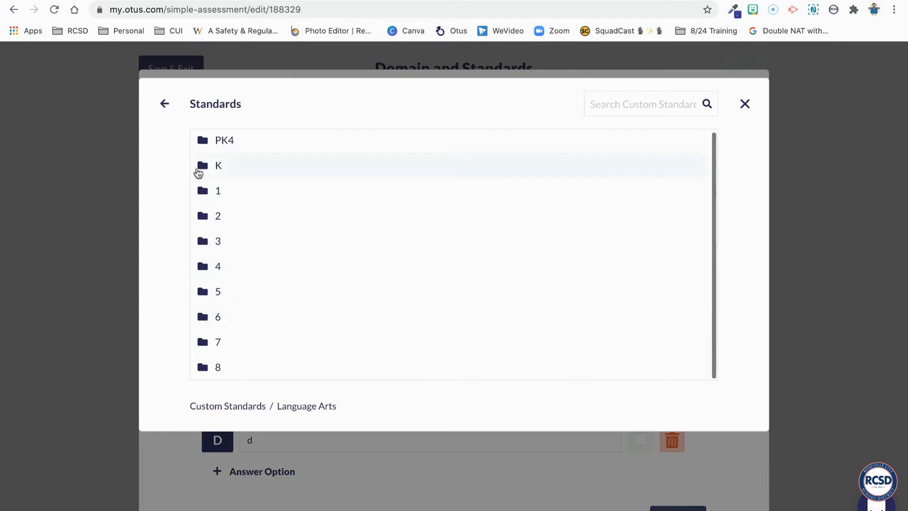
click(165, 104)
Look through the grade 6 custom standards in the Other folder and return to the subject list
scroll(261, 254, down, 1)
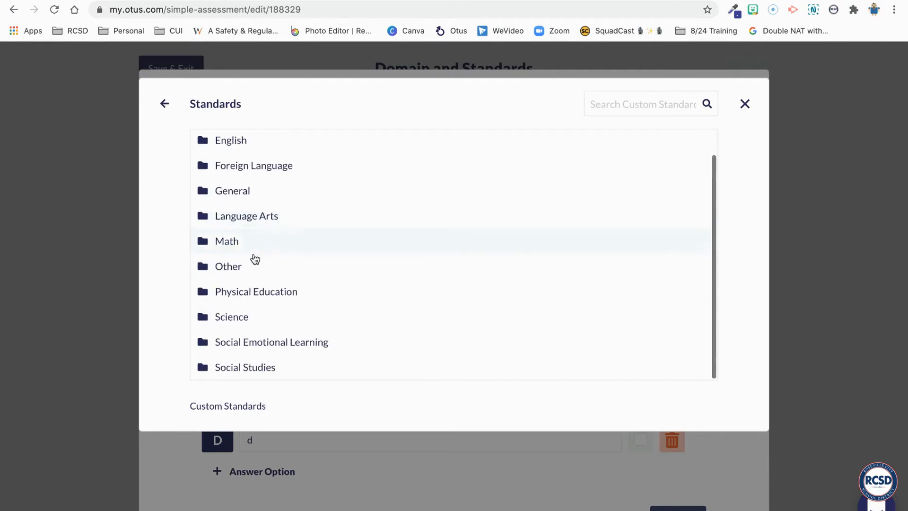
click(243, 265)
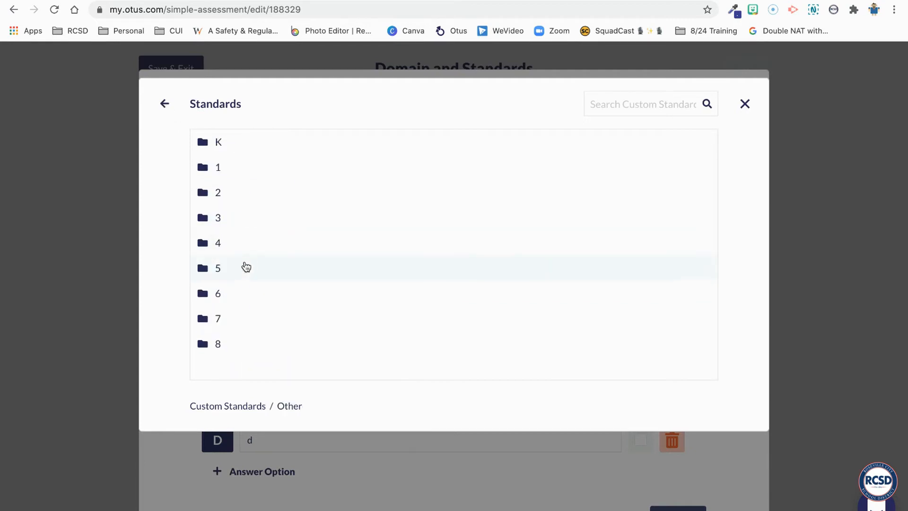
click(226, 294)
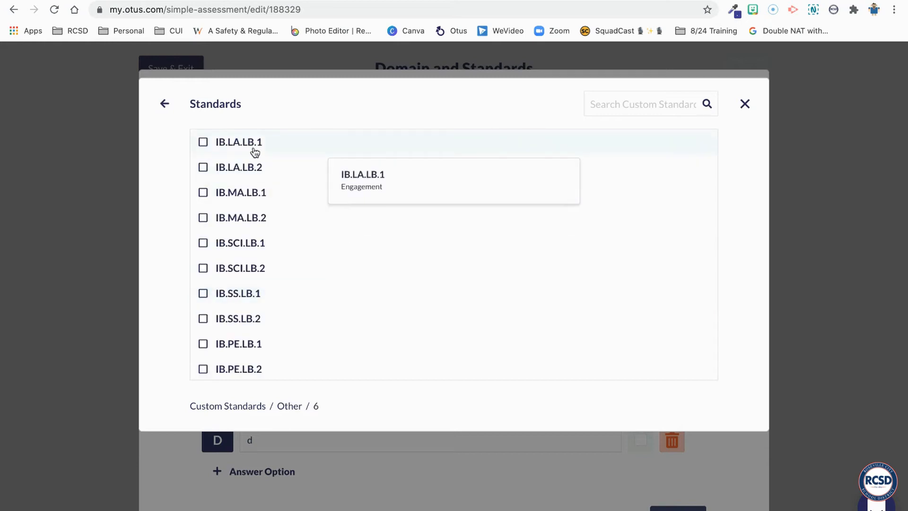
scroll(229, 278, down, 1)
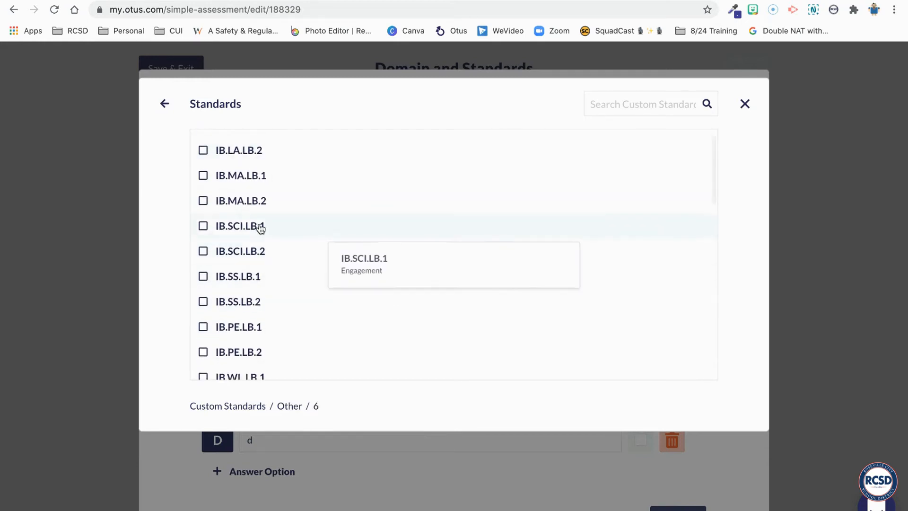
scroll(261, 229, down, 6)
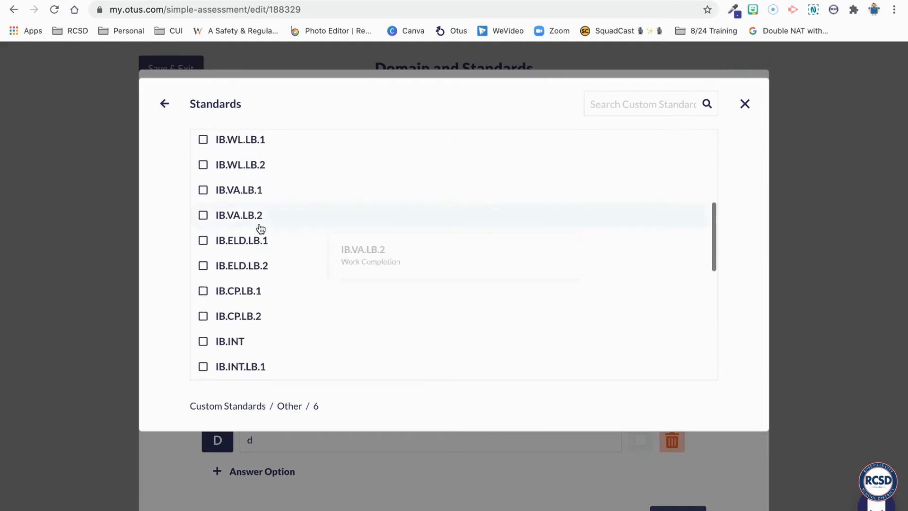
scroll(261, 228, down, 5)
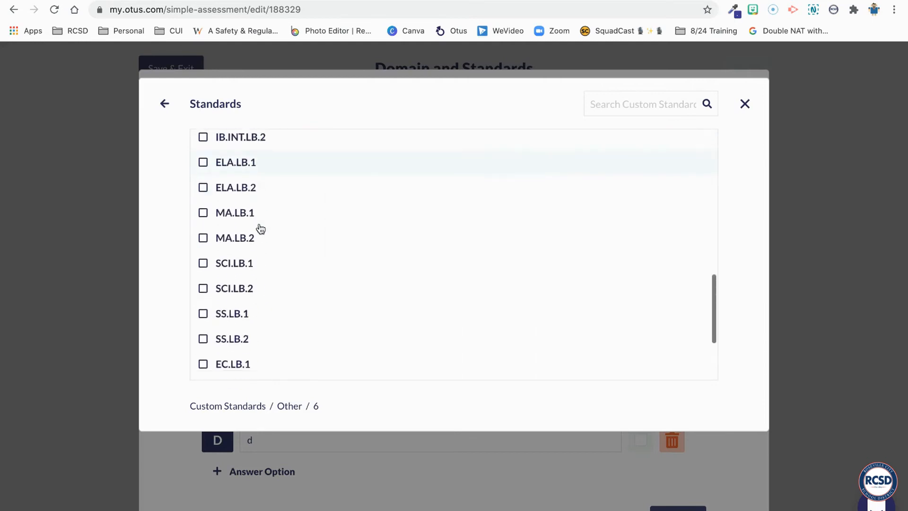
scroll(260, 229, down, 3)
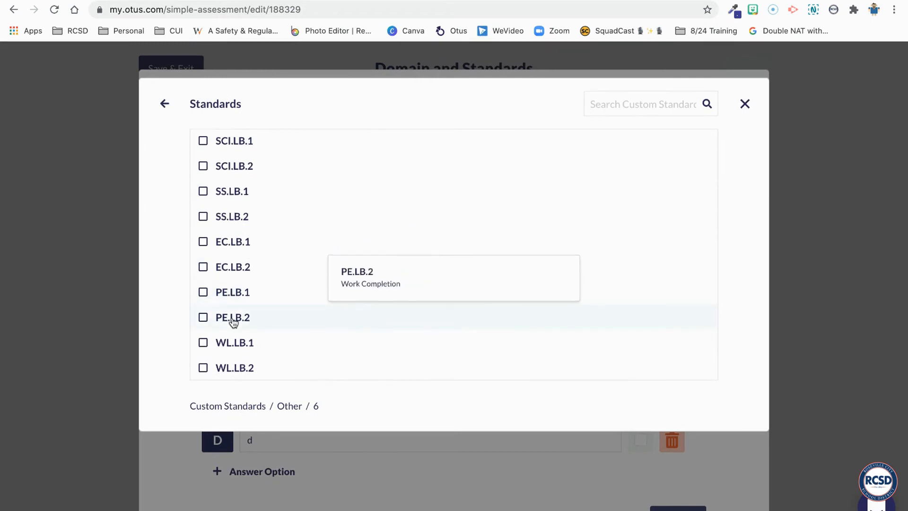
scroll(233, 318, up, 3)
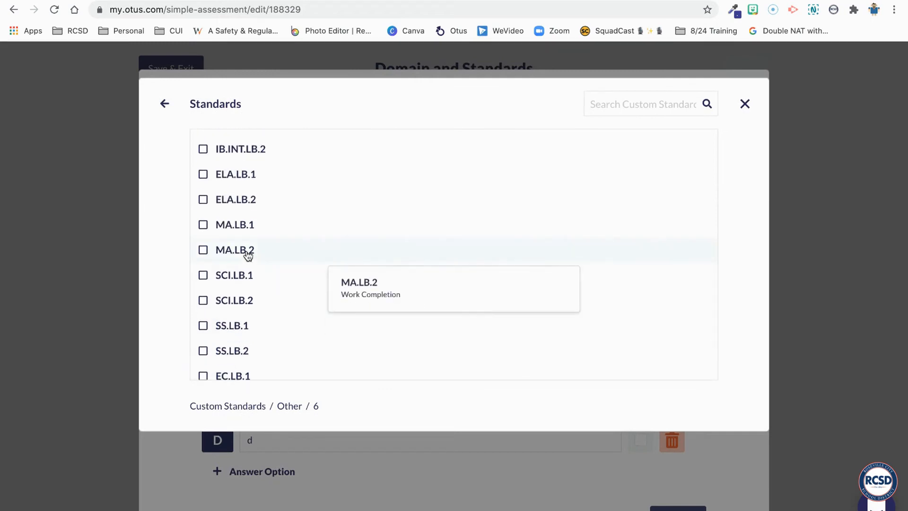
scroll(248, 175, up, 5)
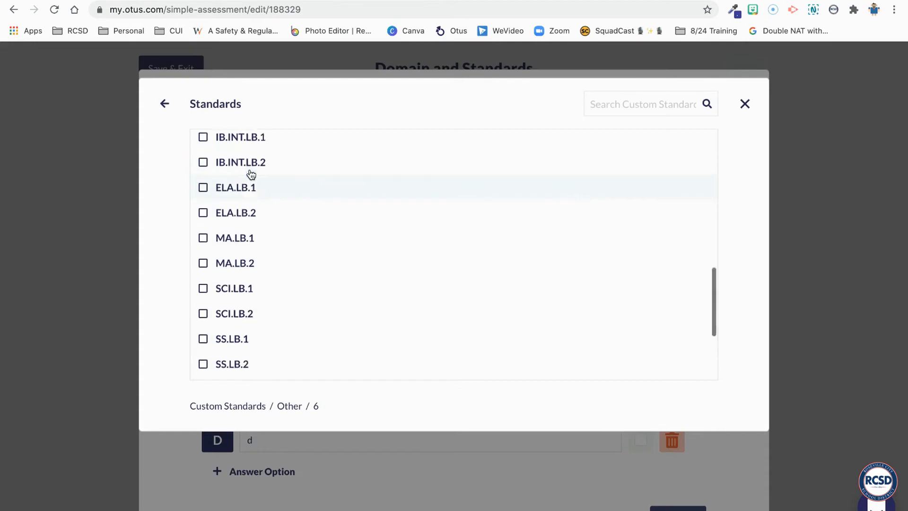
click(164, 104)
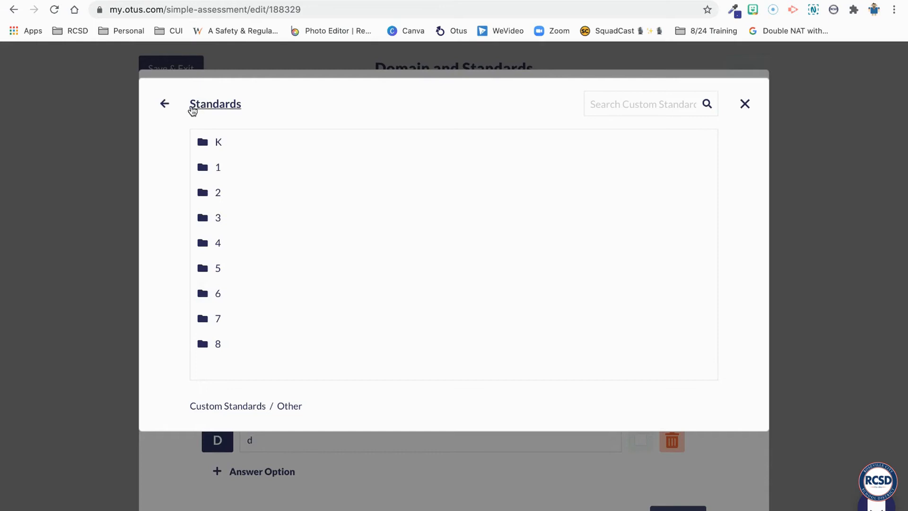
click(165, 105)
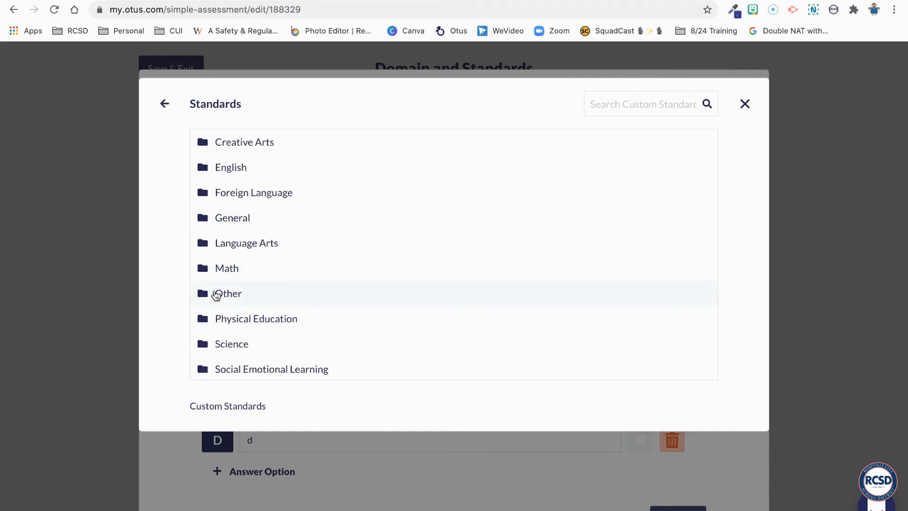
Select the MATH.4 standard in the grade 4 Math custom standards for Question 1
scroll(217, 294, down, 1)
scroll(240, 201, up, 1)
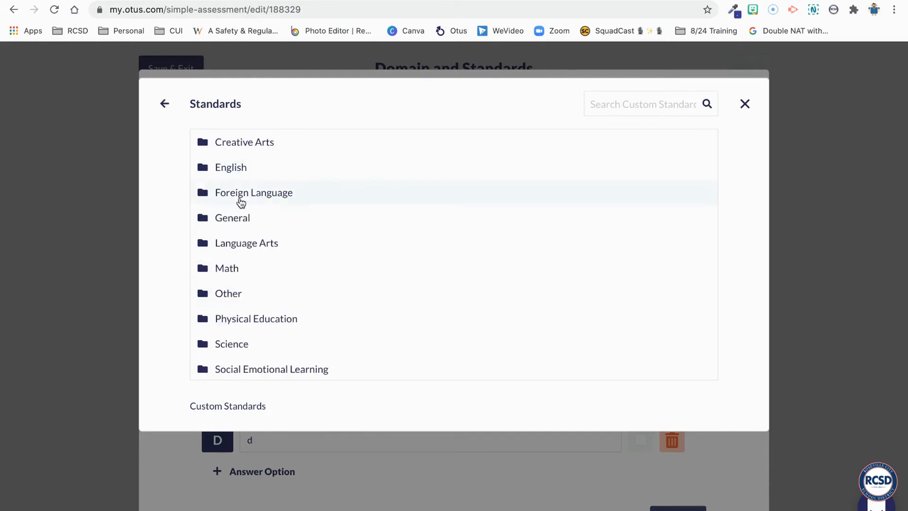
click(165, 103)
click(254, 184)
click(263, 271)
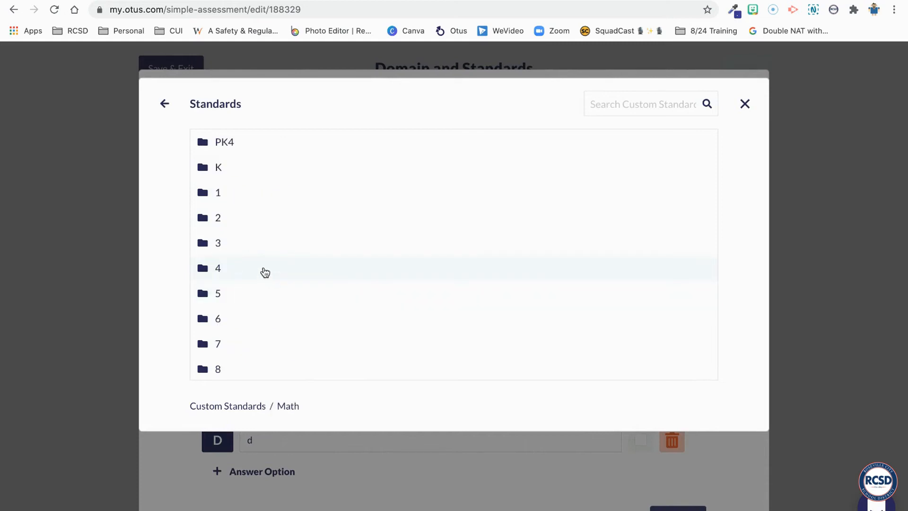
click(236, 267)
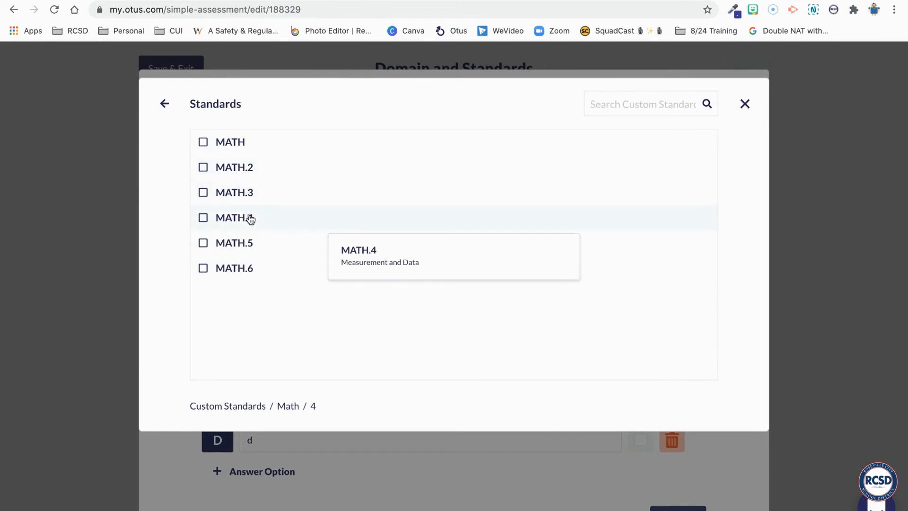
click(204, 218)
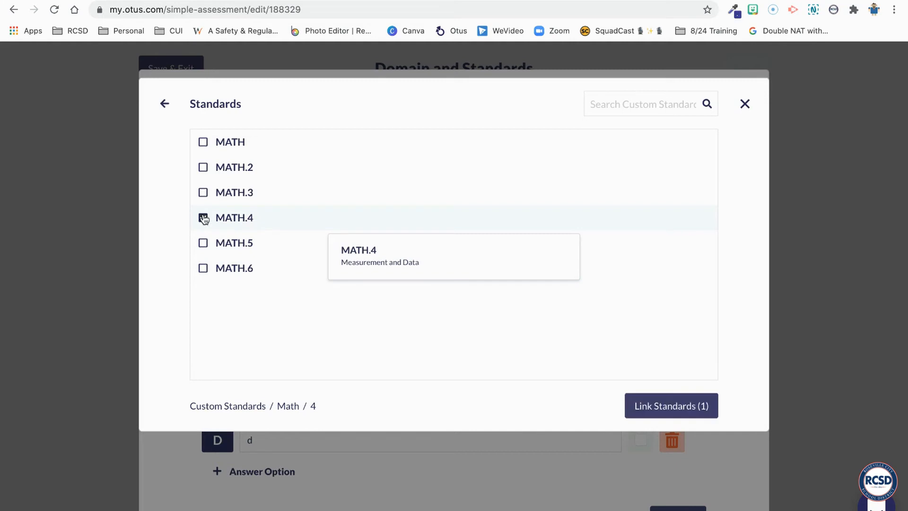
Link the selected MATH.4 standard to Question 1 and open California's Common Core Mathematics (2010) state standards
click(655, 406)
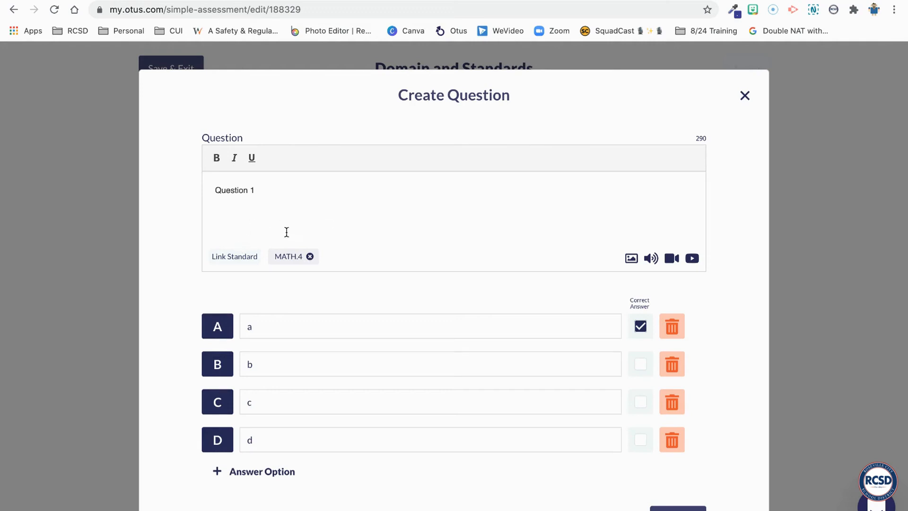
click(244, 257)
click(278, 165)
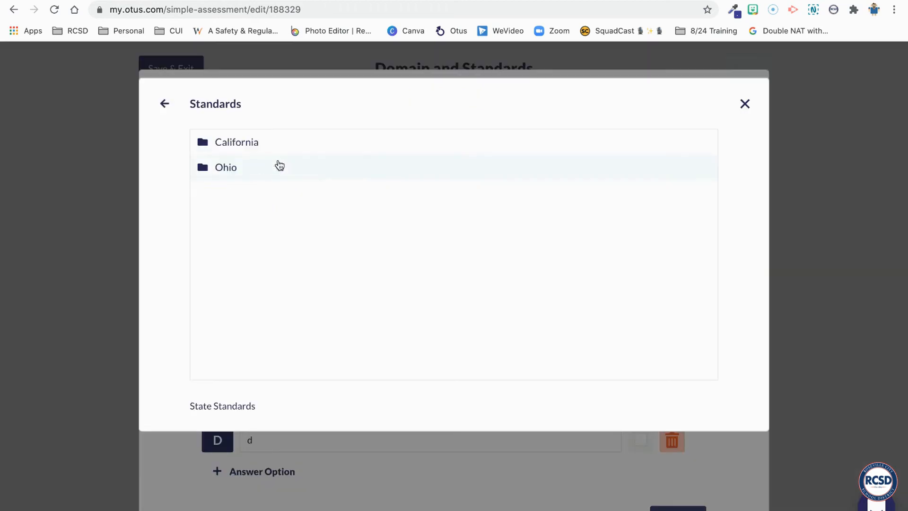
click(265, 142)
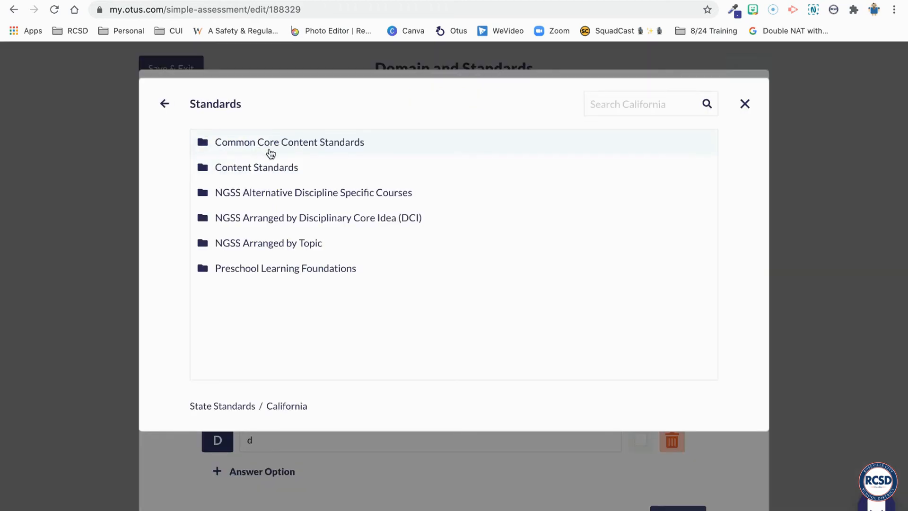
click(275, 148)
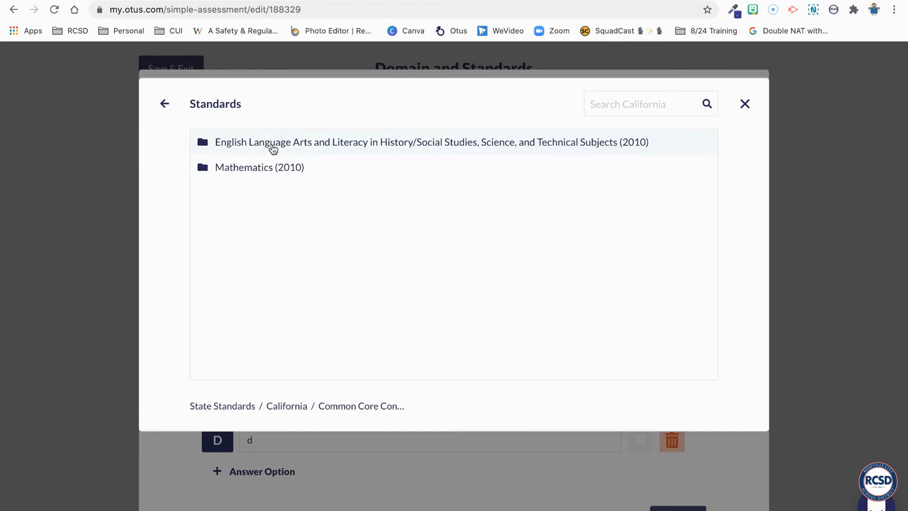
click(165, 104)
click(220, 169)
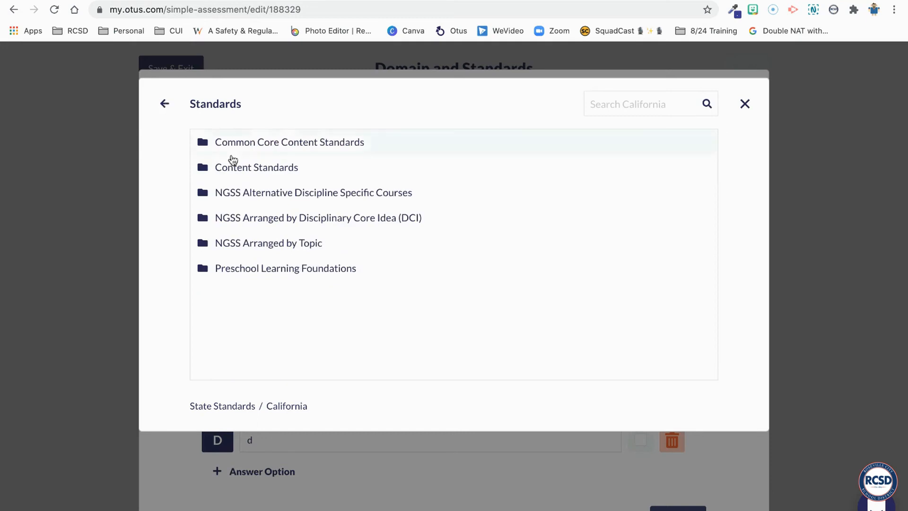
click(243, 144)
double_click(244, 162)
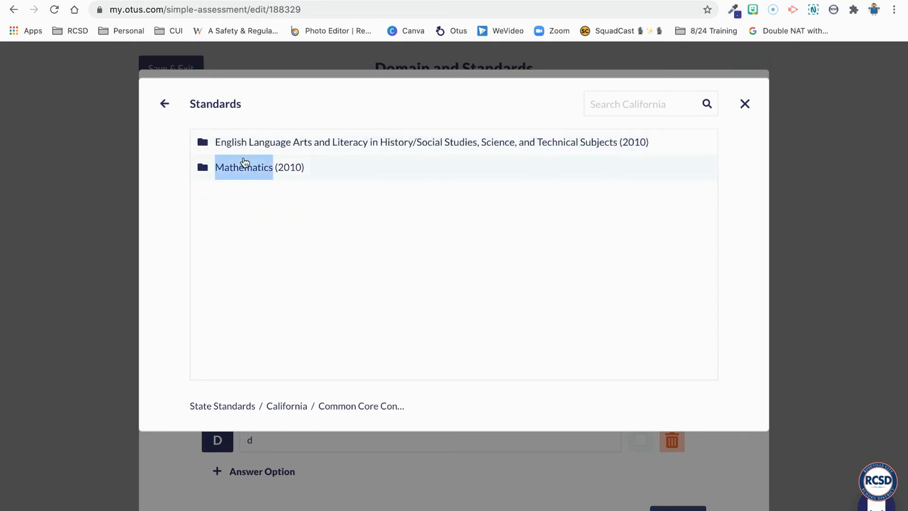
Link the Grade 4 Measurement and Data standard 4.MD.2 to Question 1
click(251, 273)
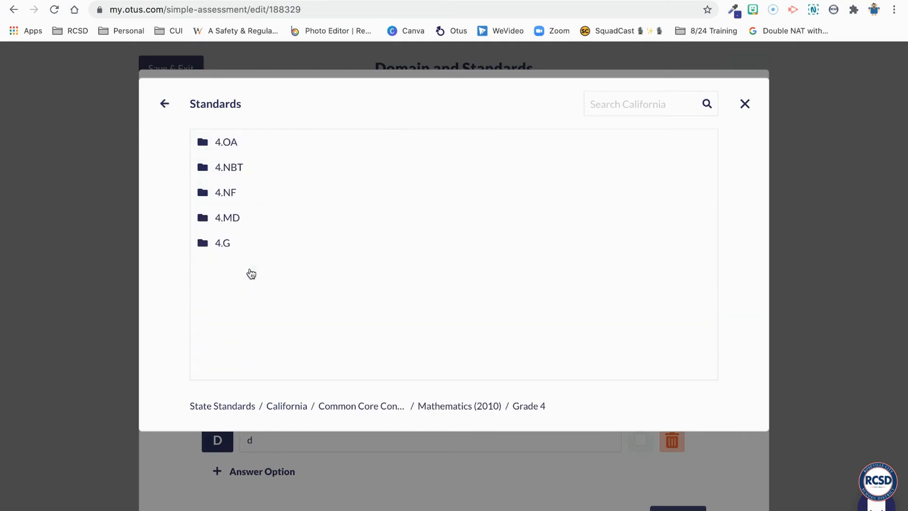
click(224, 219)
click(233, 150)
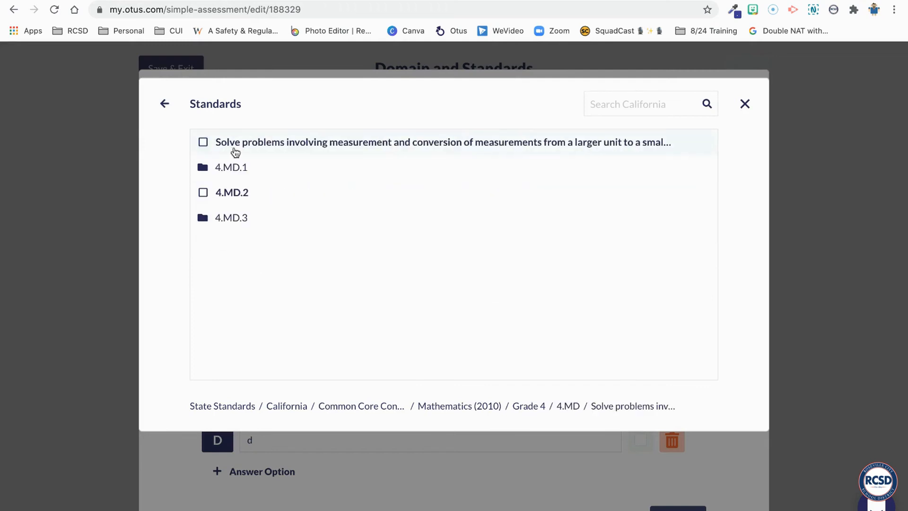
click(204, 193)
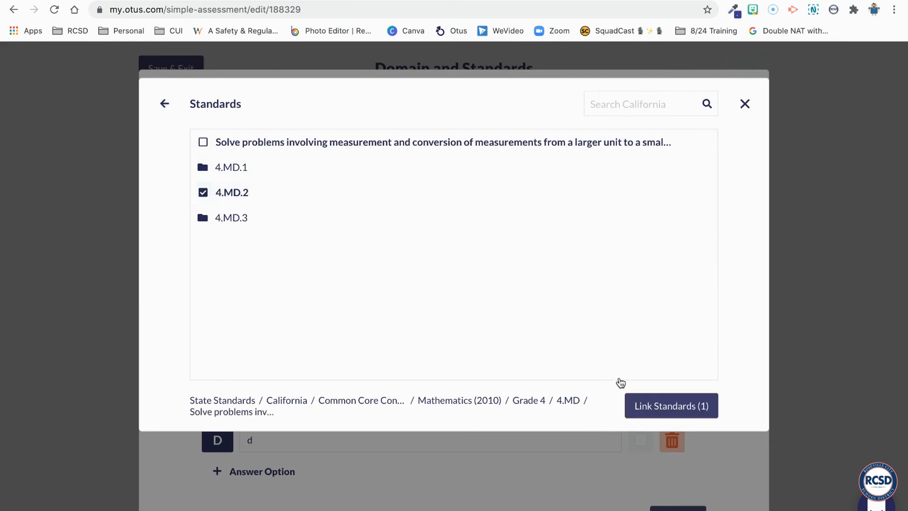
click(658, 417)
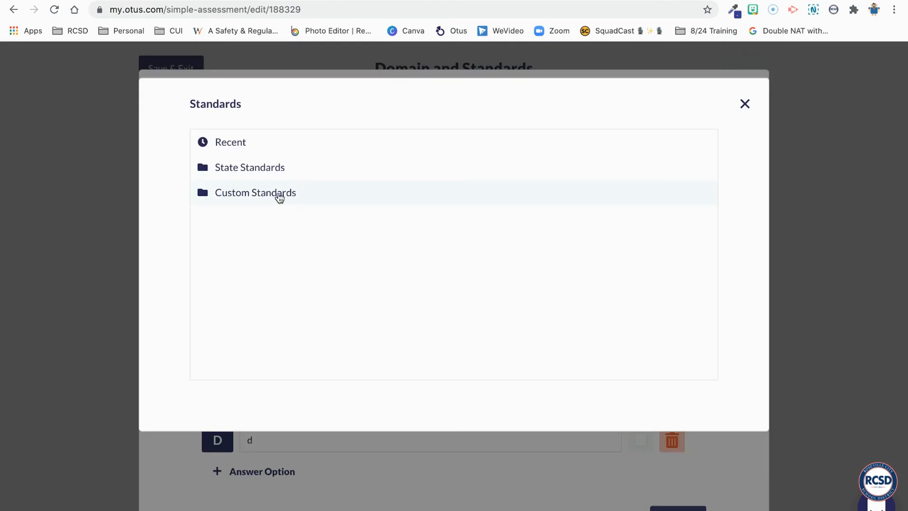
Examine the list of recently used standards and close the standards selection without choosing any
click(248, 148)
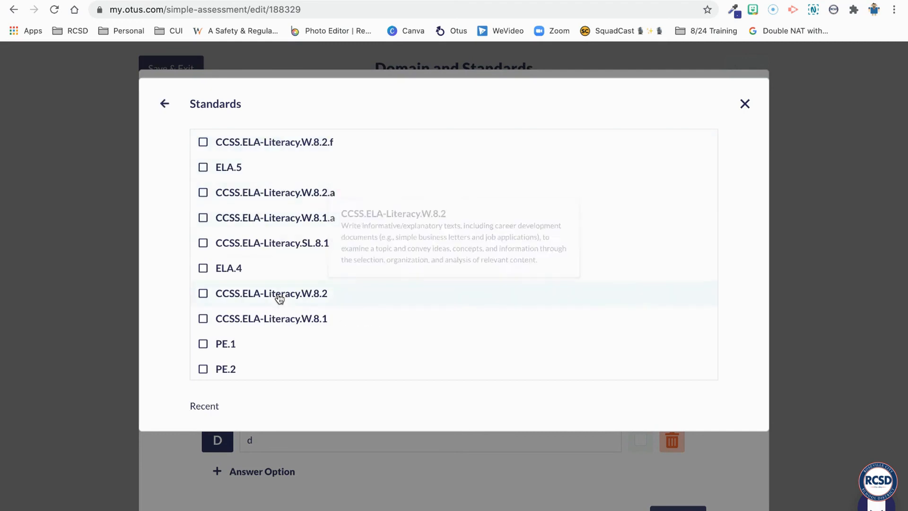
scroll(289, 290, down, 5)
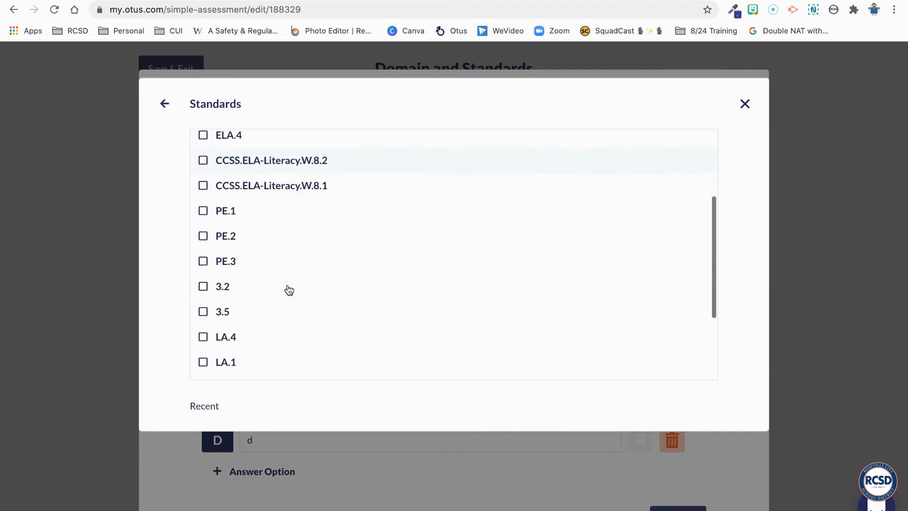
scroll(288, 290, up, 5)
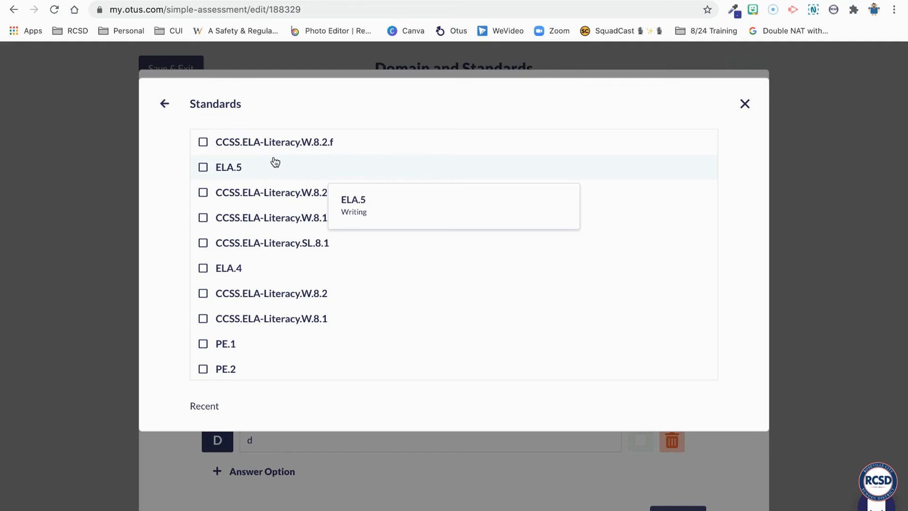
click(164, 103)
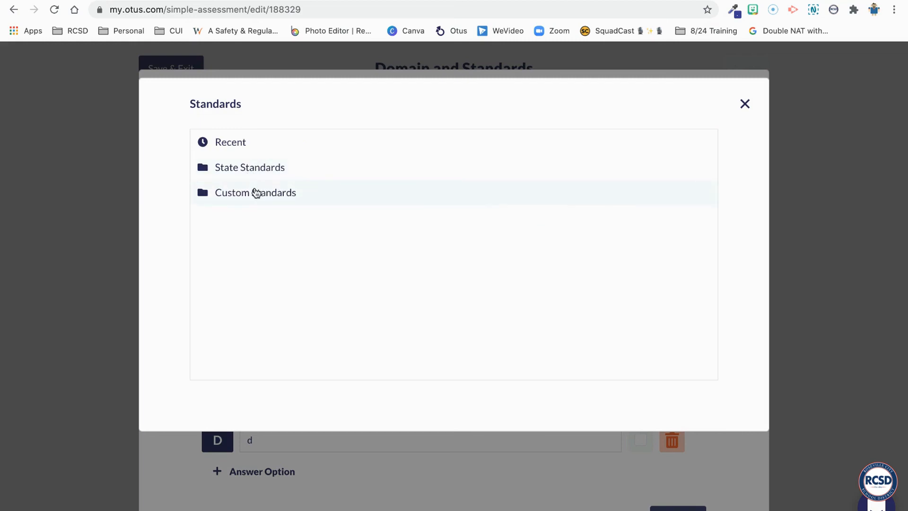
click(229, 144)
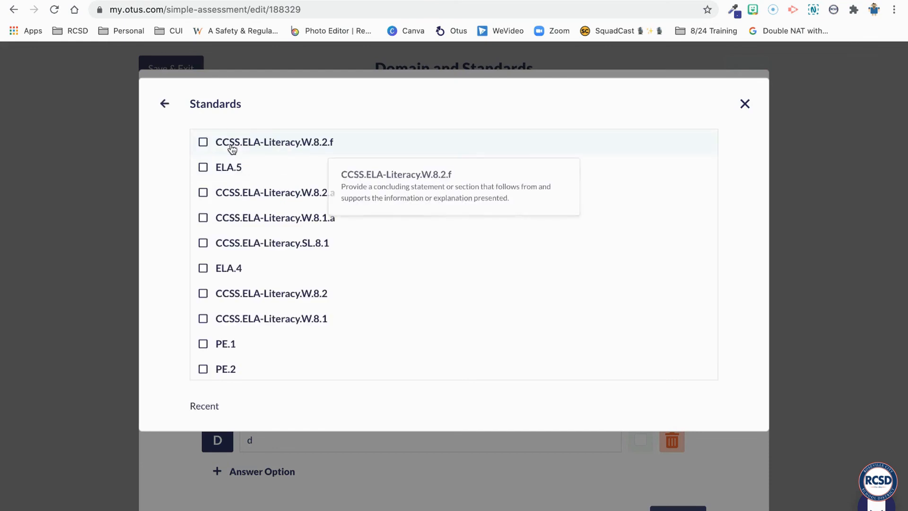
click(164, 106)
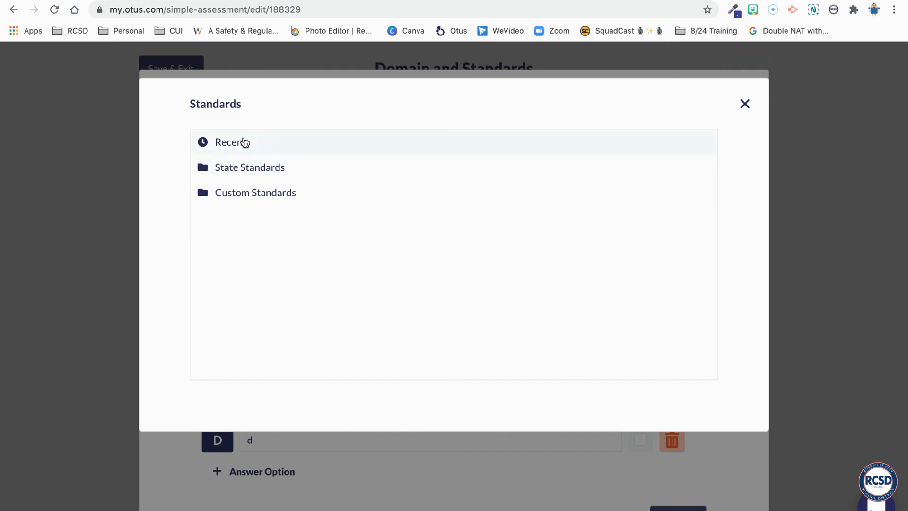
click(746, 105)
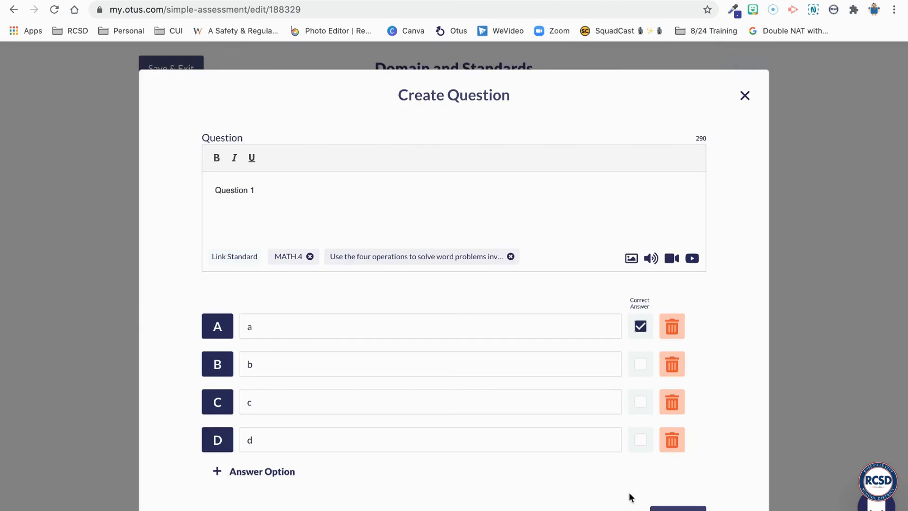
Save Question 1 and check which standards are linked to it in the question list
click(675, 507)
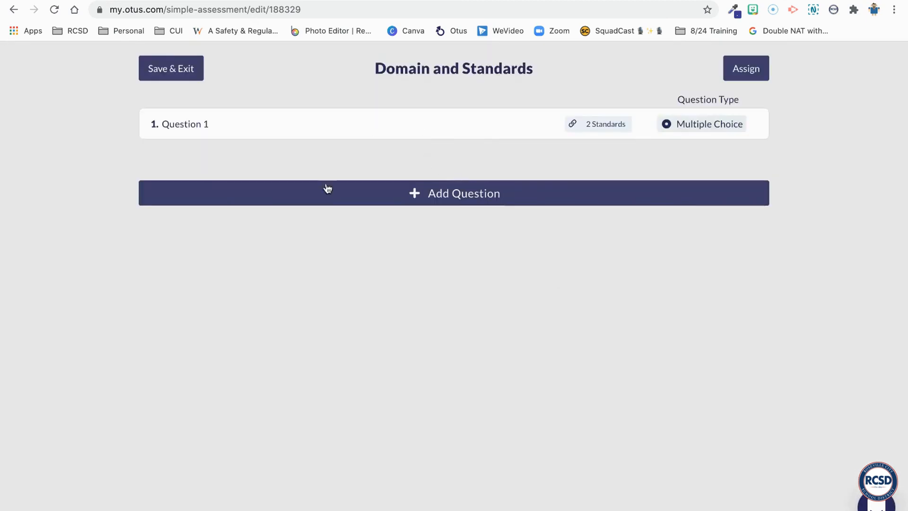
mouse_move(198, 127)
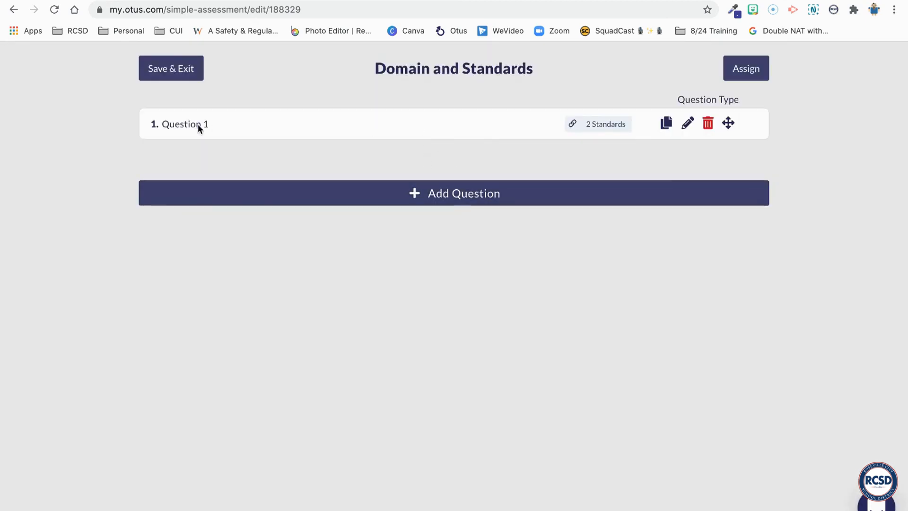
mouse_move(606, 122)
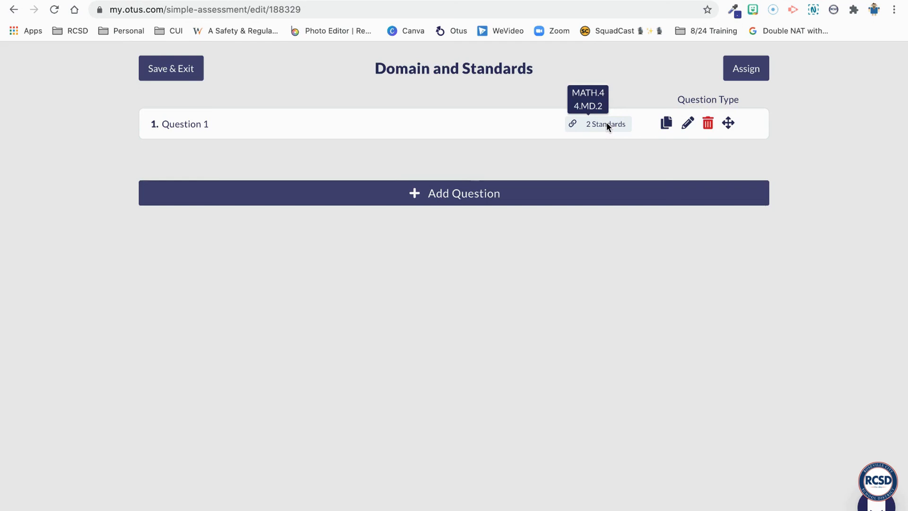
Add a second multiple-choice question, Question 2, to the assessment
click(487, 194)
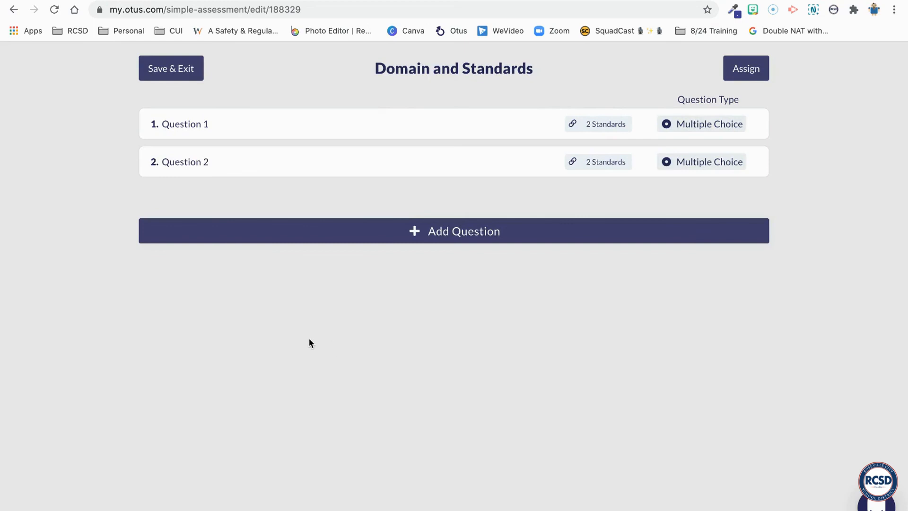